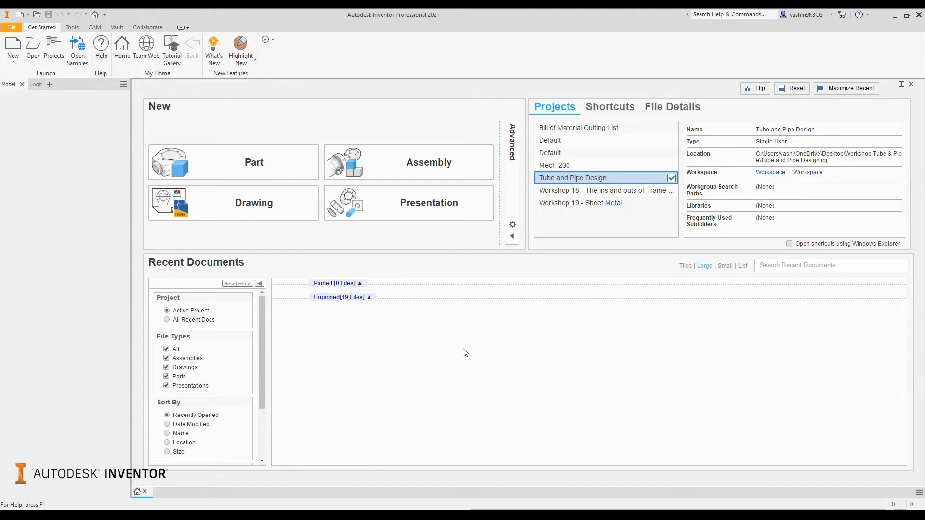
# Step: Create a part from the metric Sheet Metal (mm).ipt template and start a 2D sketch on the horizontal XZ origin plane
pyautogui.click(11, 49)
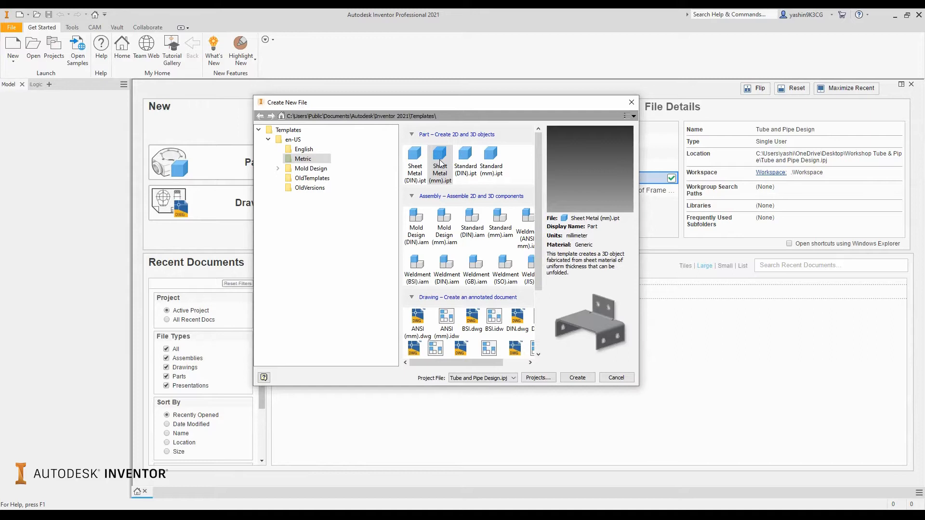
pyautogui.click(577, 378)
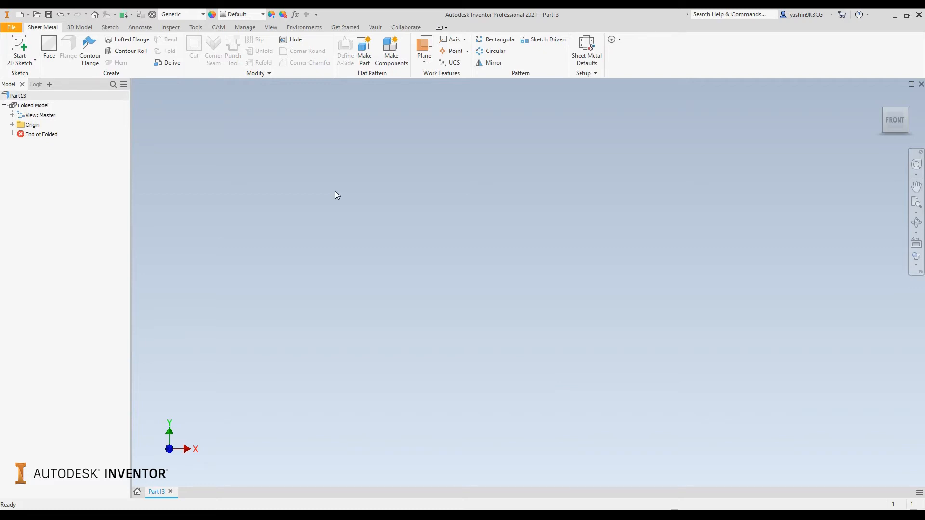
pyautogui.click(20, 45)
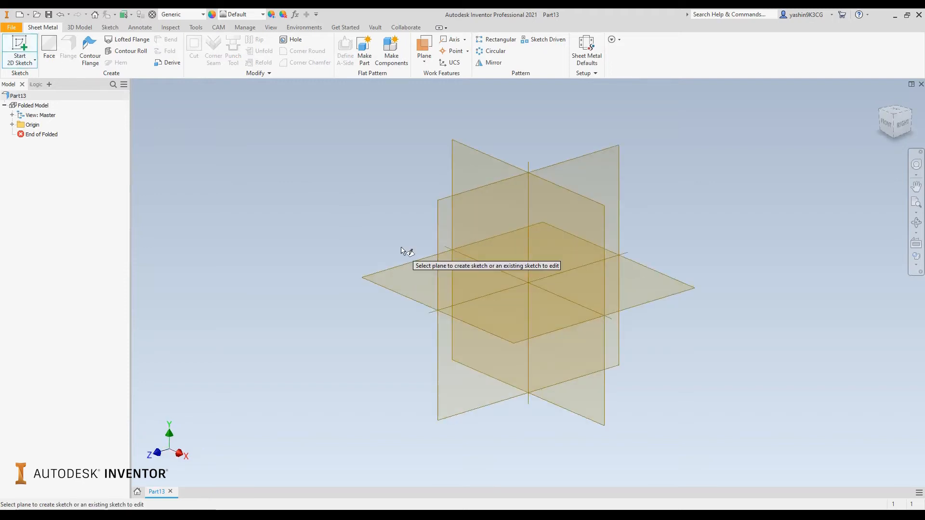
pyautogui.click(414, 260)
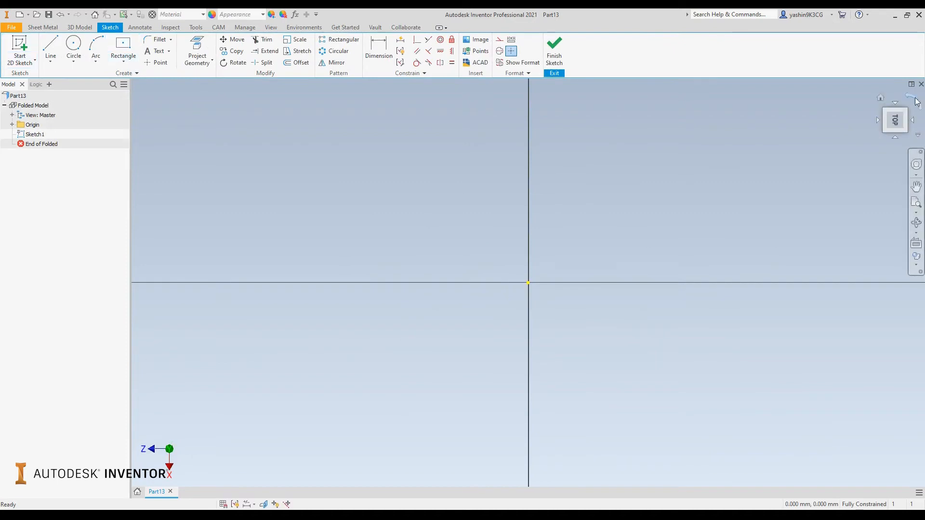
pyautogui.click(915, 100)
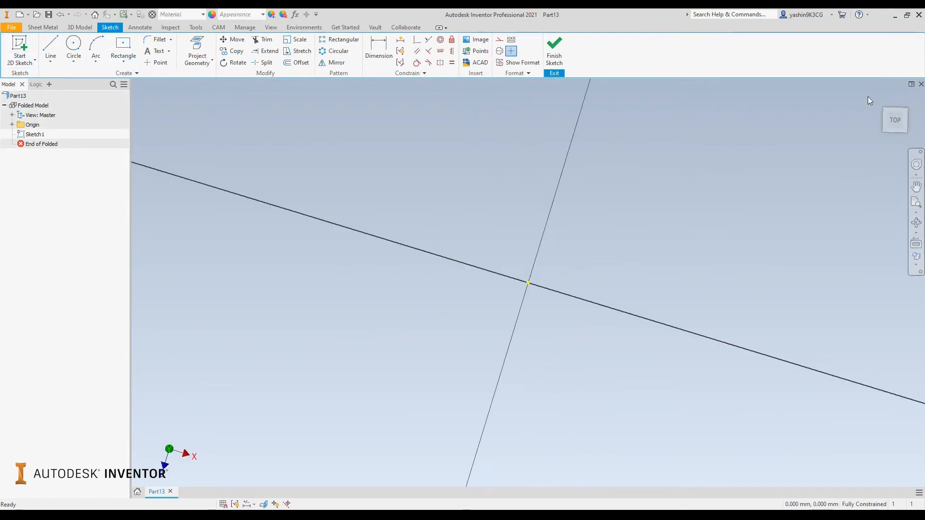
# Step: Sketch a center-point rectangle 400 mm wide and 200 mm high centred on the origin, and finish the sketch
pyautogui.click(121, 46)
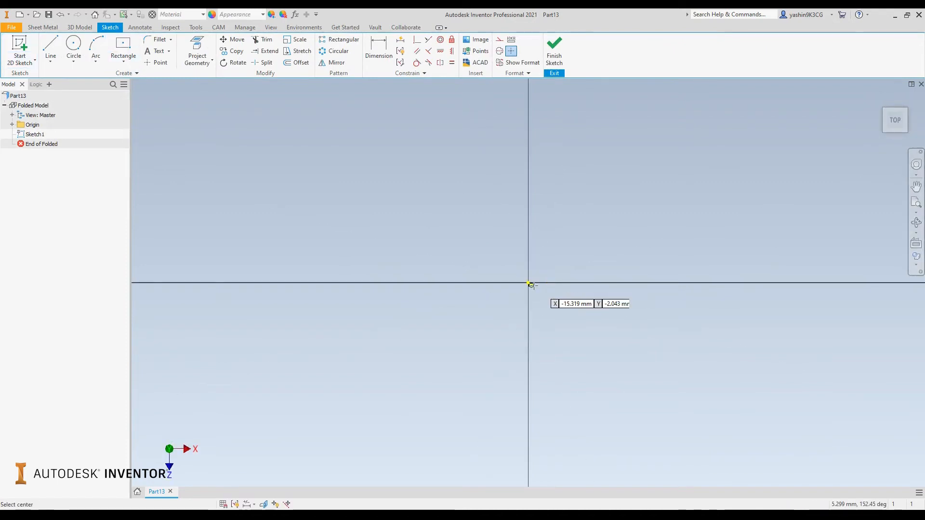
pyautogui.click(529, 283)
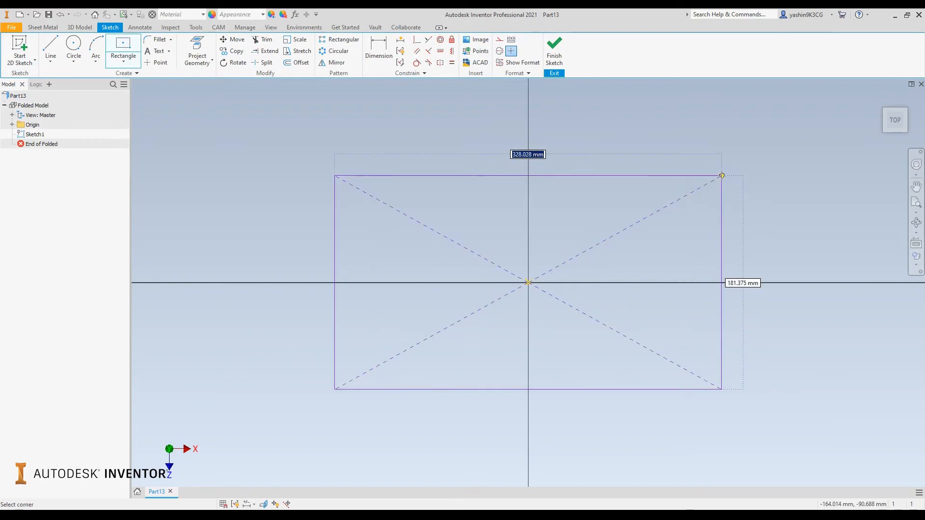
pyautogui.write('400')
pyautogui.press('Tab')
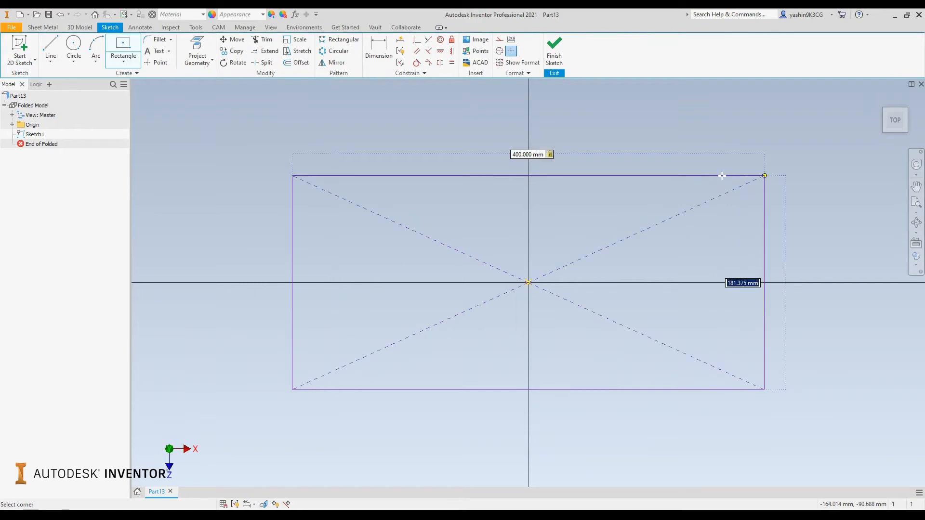
pyautogui.write('200')
pyautogui.press('Return')
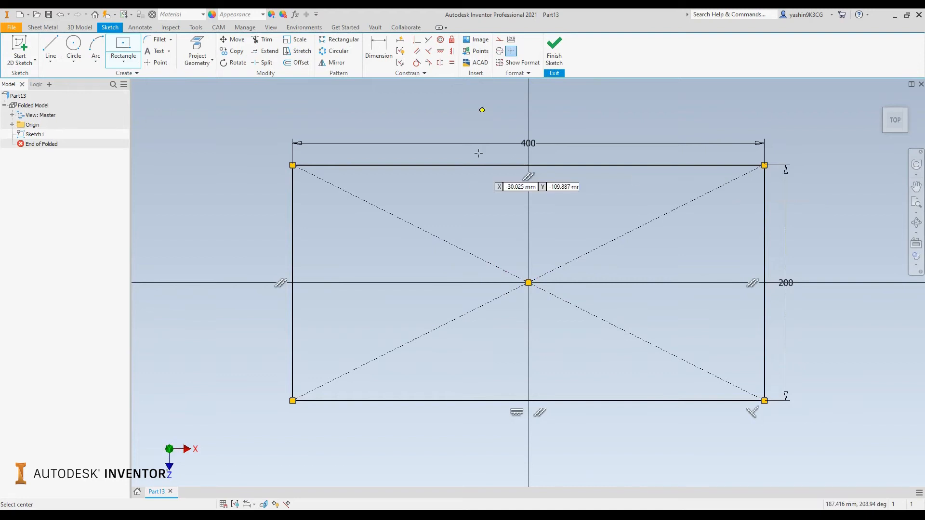
pyautogui.click(554, 57)
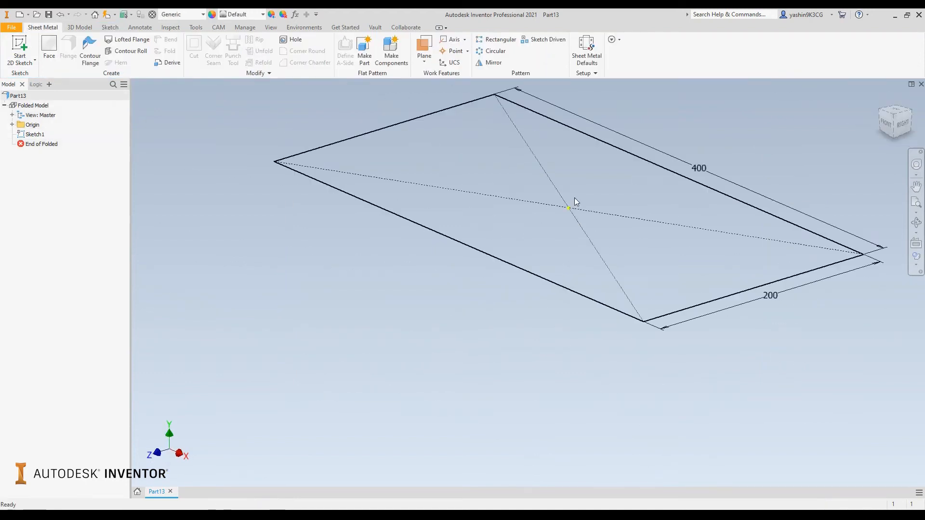
# Step: Start a Face feature from the rectangle profile and examine its thickness preview at the front corner
pyautogui.moveTo(574, 197); pyautogui.dragTo(508, 247, button='middle')
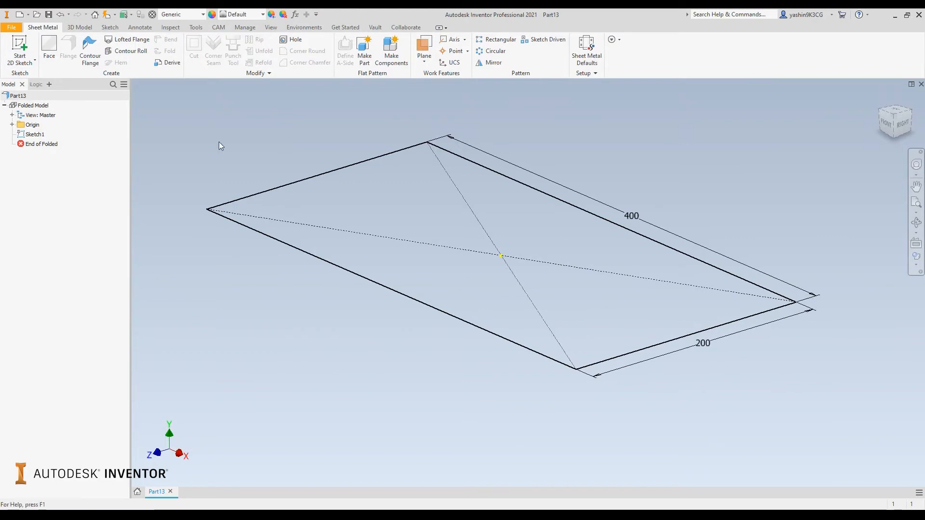
pyautogui.click(47, 56)
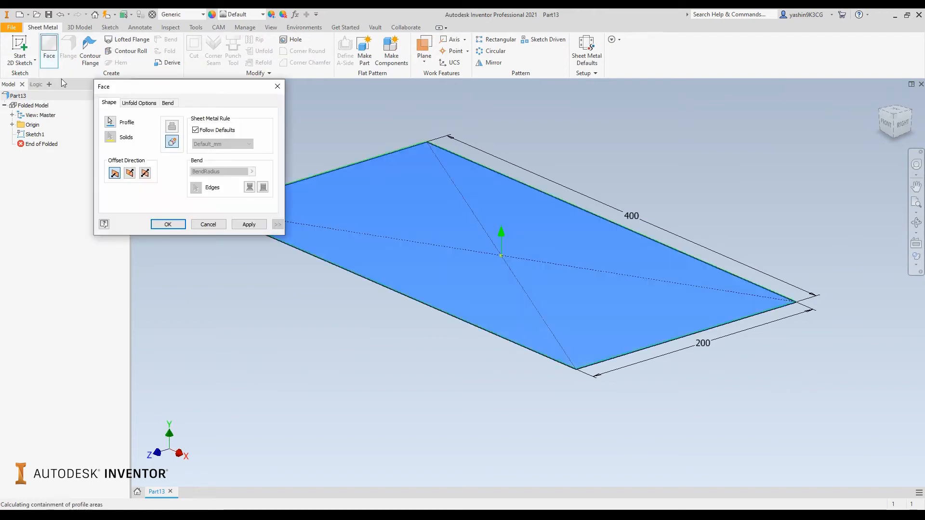
pyautogui.moveTo(175, 91); pyautogui.dragTo(192, 92)
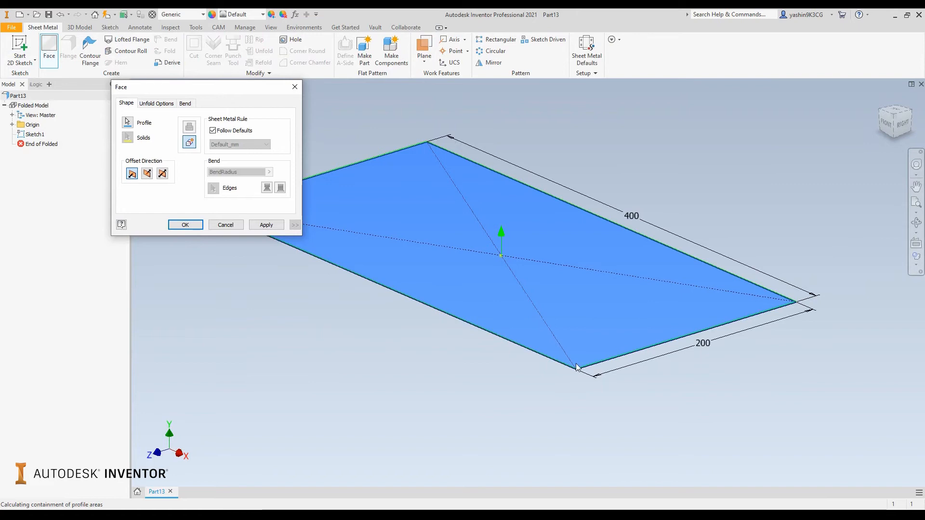
pyautogui.scroll(5, 578, 367)
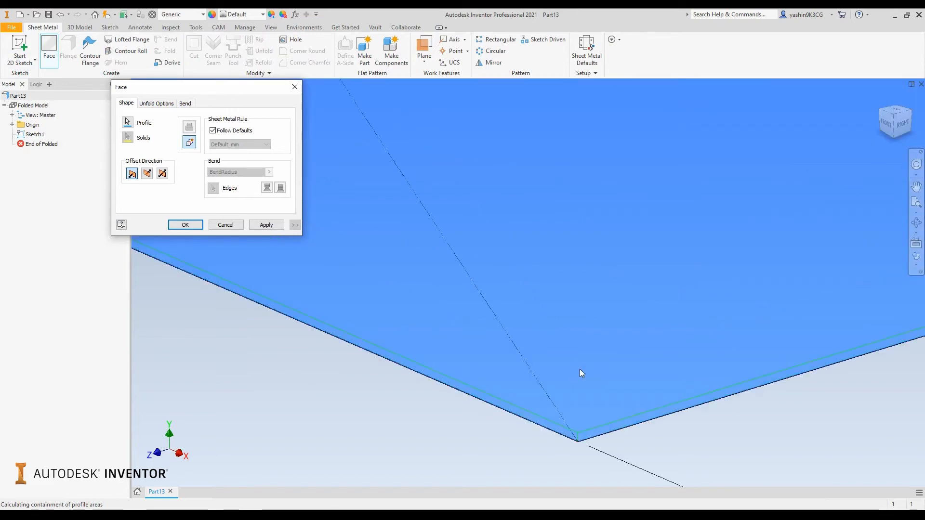
pyautogui.scroll(-4, 581, 361)
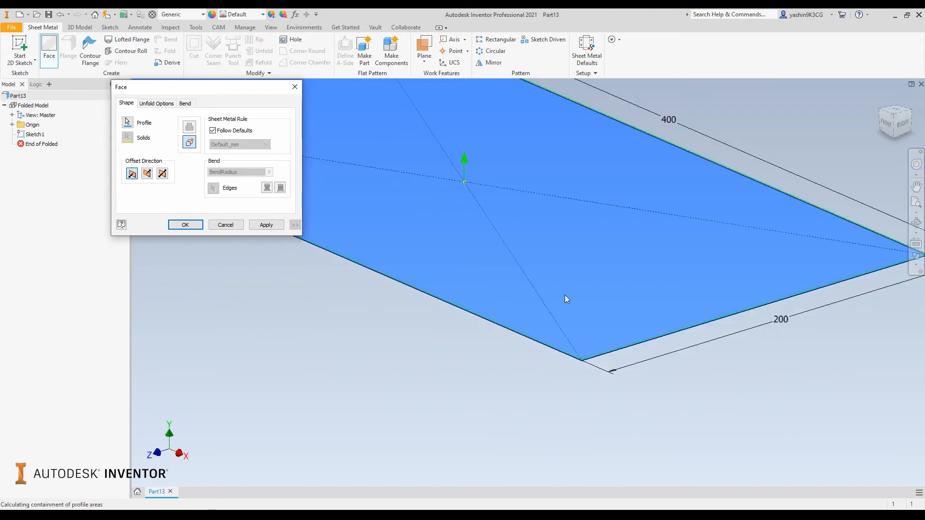
pyautogui.moveTo(557, 276); pyautogui.dragTo(580, 323, button='middle')
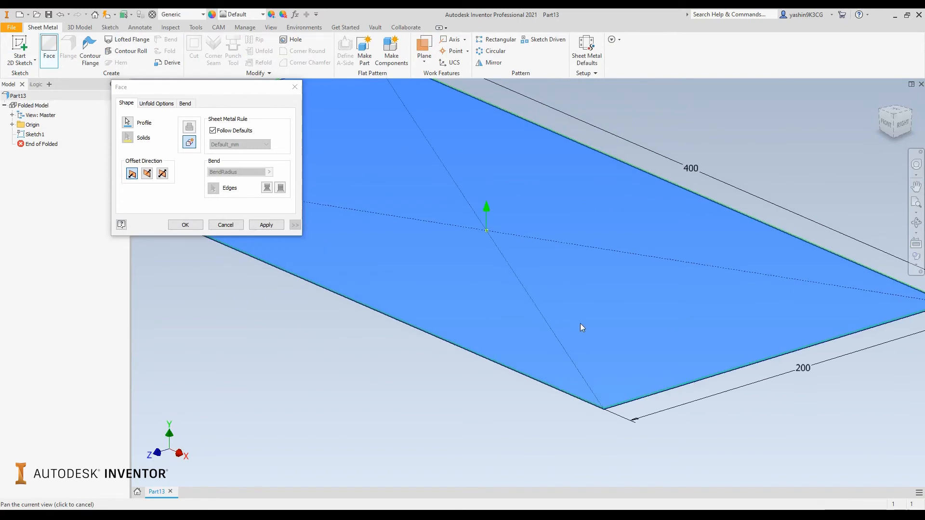
pyautogui.scroll(4, 602, 414)
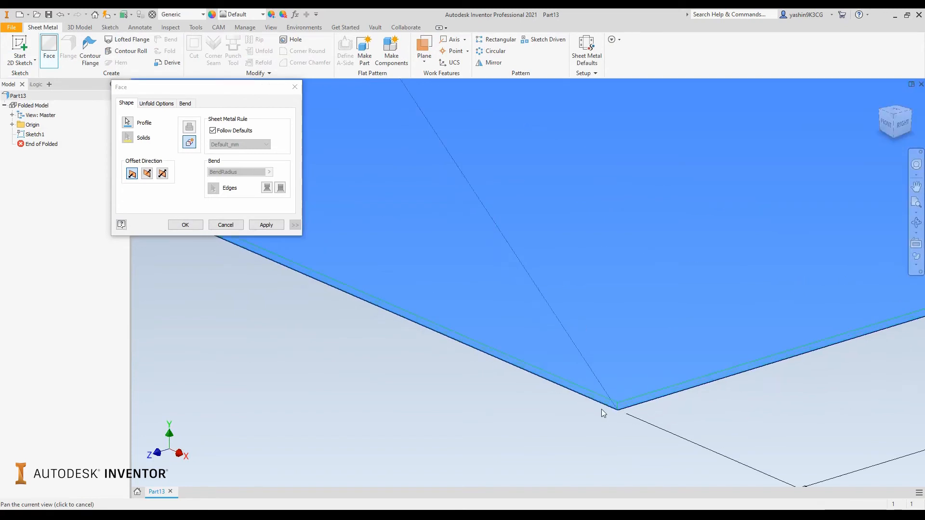
pyautogui.scroll(3, 602, 409)
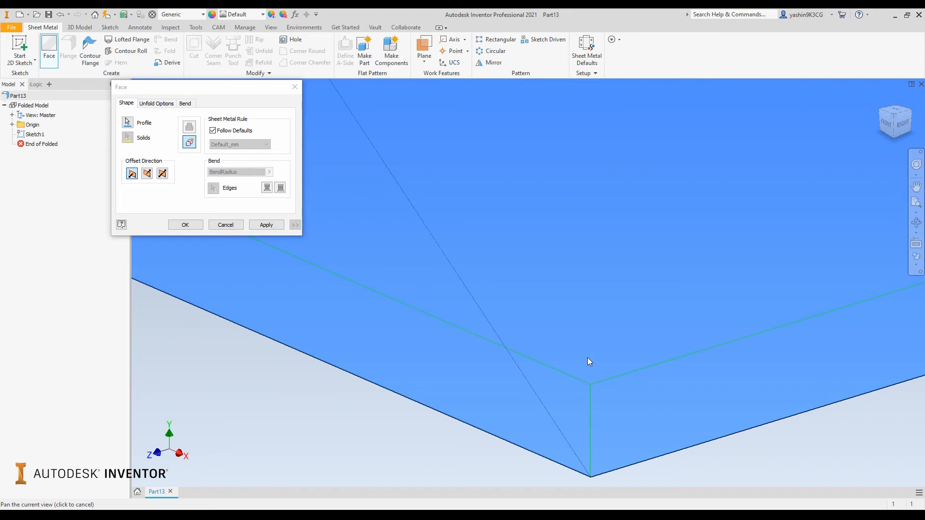
pyautogui.scroll(3, 588, 354)
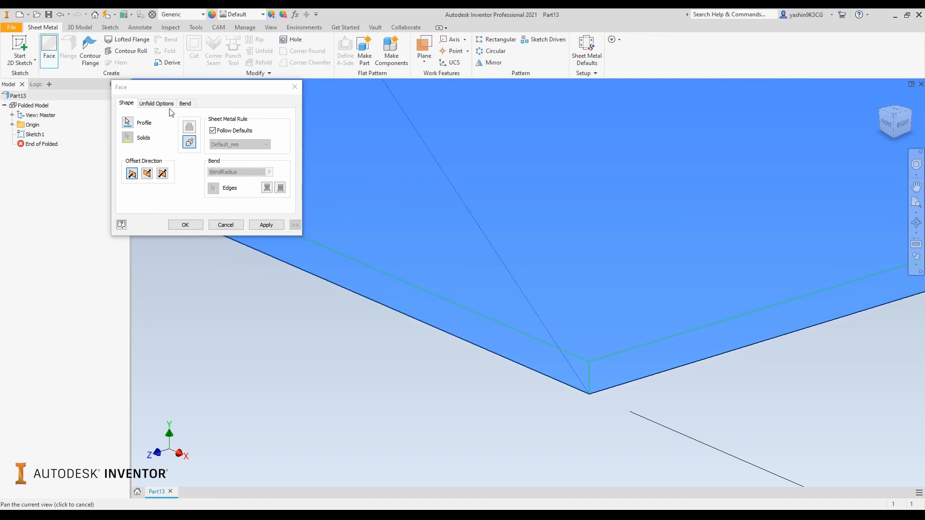
# Step: Try the downward and both-sides offset directions for the face, and return to the upward offset
pyautogui.moveTo(125, 91); pyautogui.dragTo(161, 98)
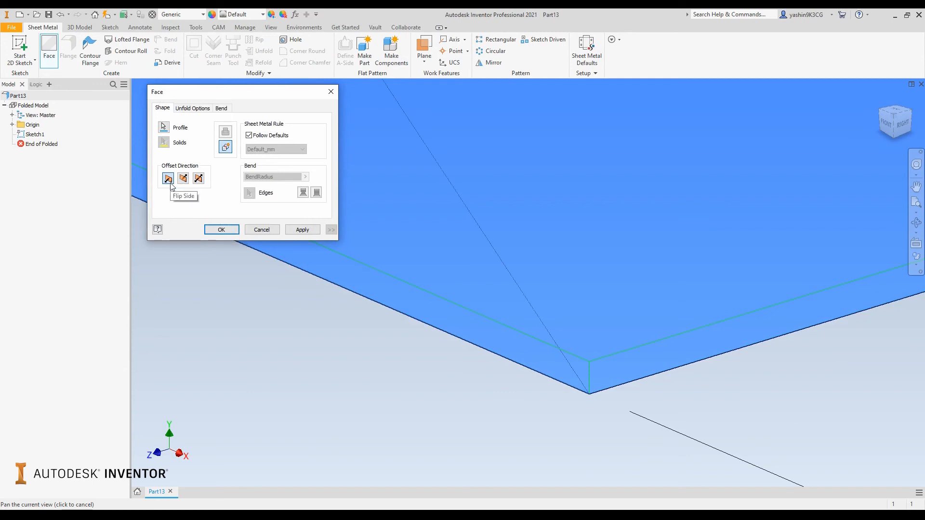
pyautogui.click(186, 181)
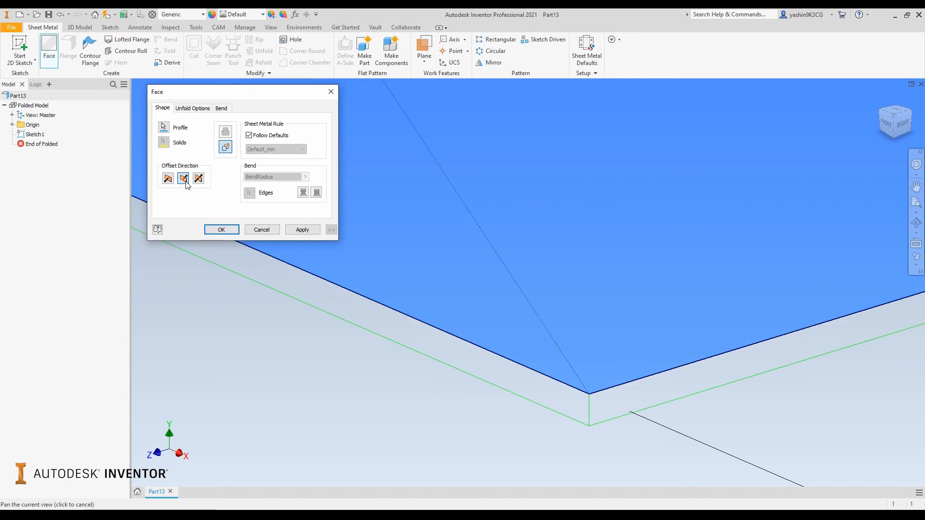
pyautogui.click(198, 179)
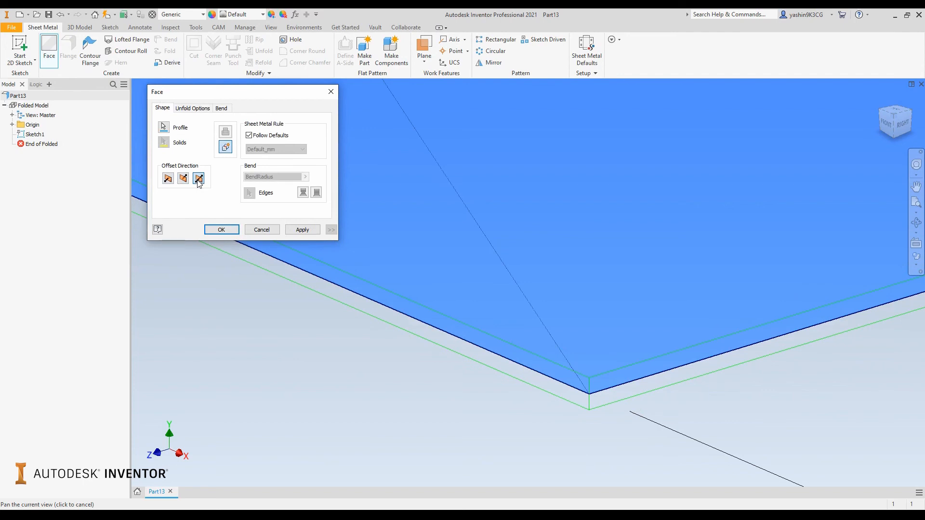
pyautogui.click(168, 179)
# Step: Create the sheet metal face from the rectangle with the thickness offset upward, following the default sheet metal rule
pyautogui.scroll(5, 579, 310)
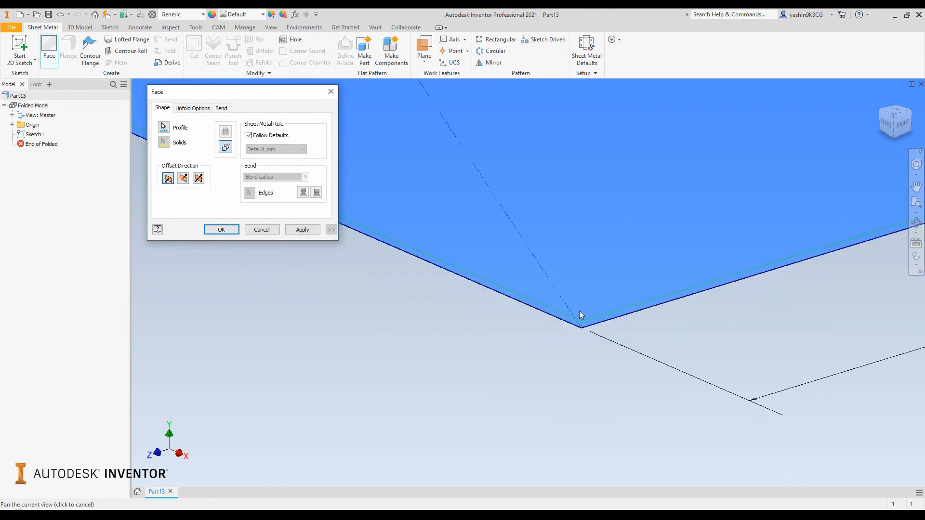
pyautogui.scroll(2, 579, 310)
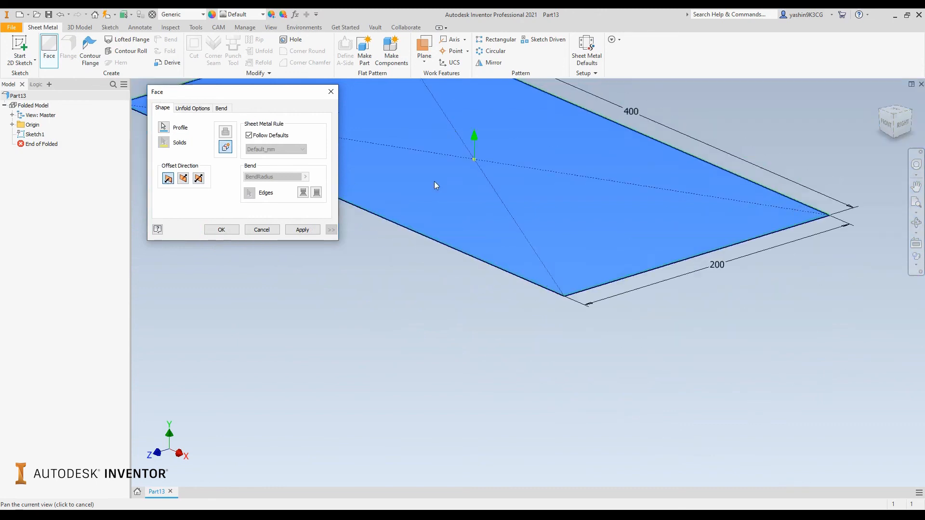
pyautogui.moveTo(434, 182); pyautogui.dragTo(562, 291)
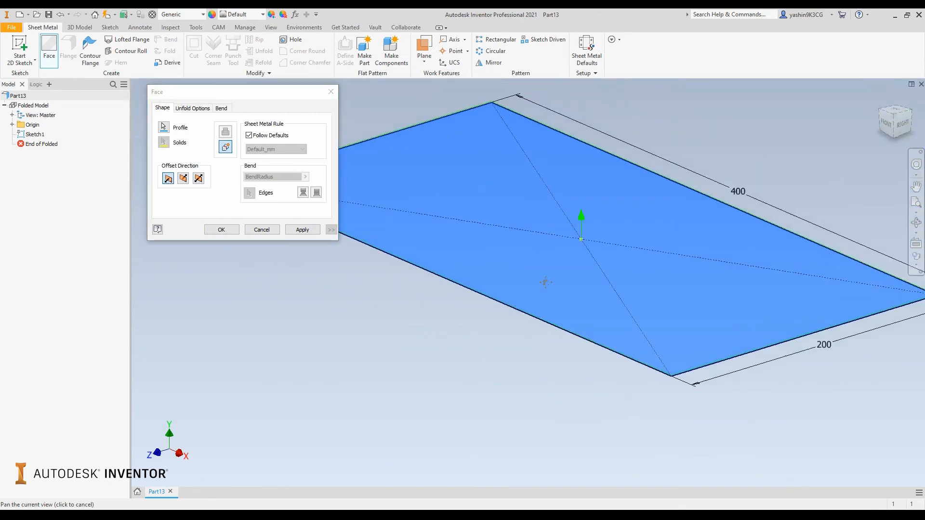
pyautogui.click(221, 229)
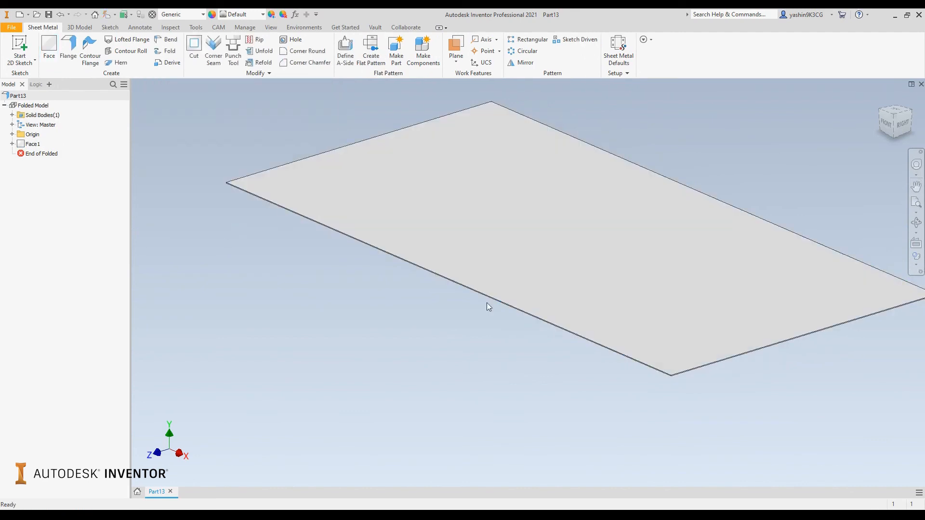
pyautogui.press('F2')
pyautogui.moveTo(723, 379); pyautogui.dragTo(583, 346)
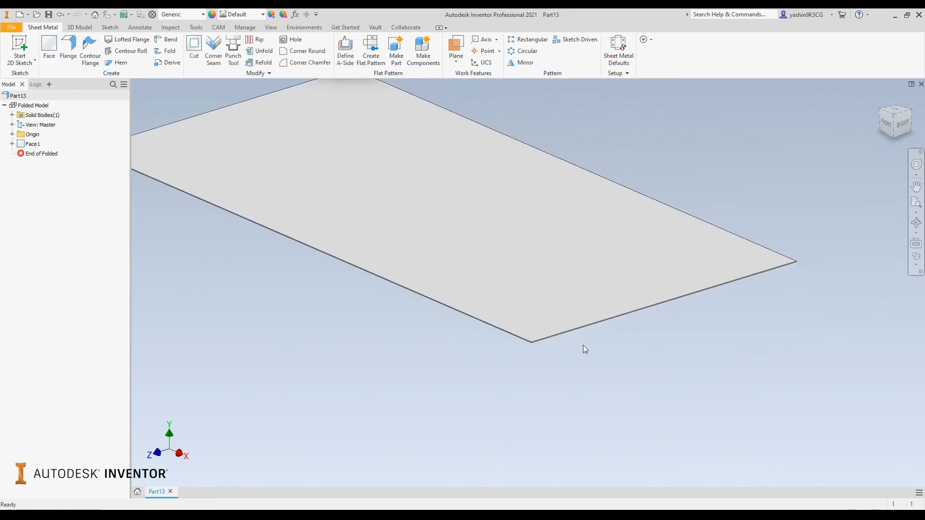
pyautogui.scroll(2, 522, 348)
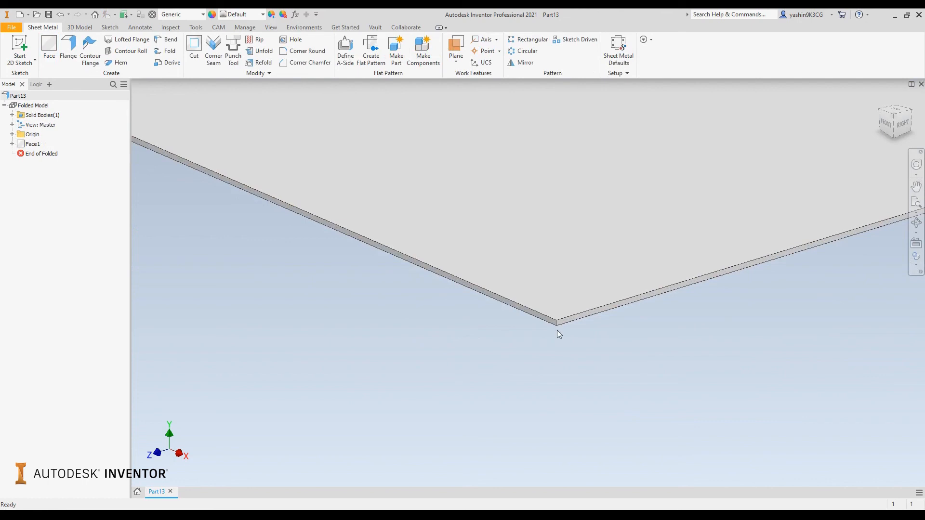
pyautogui.scroll(-4, 557, 331)
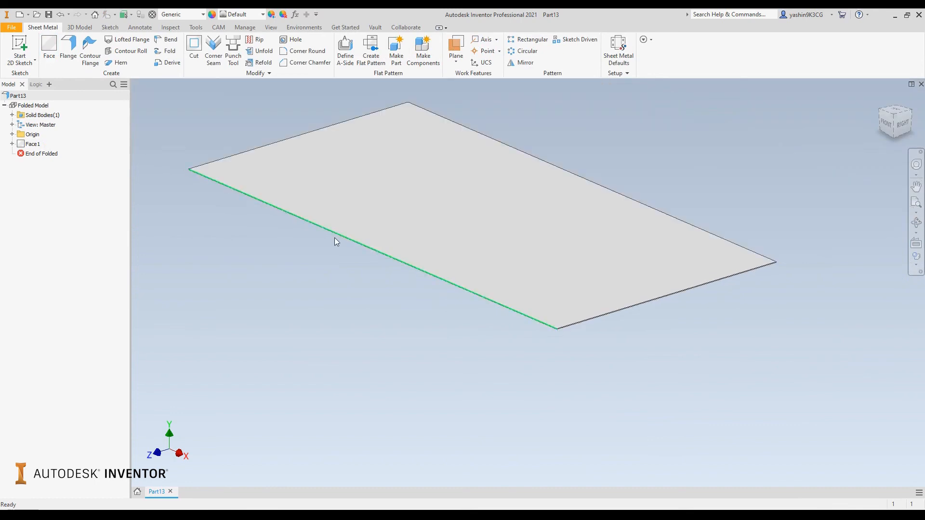